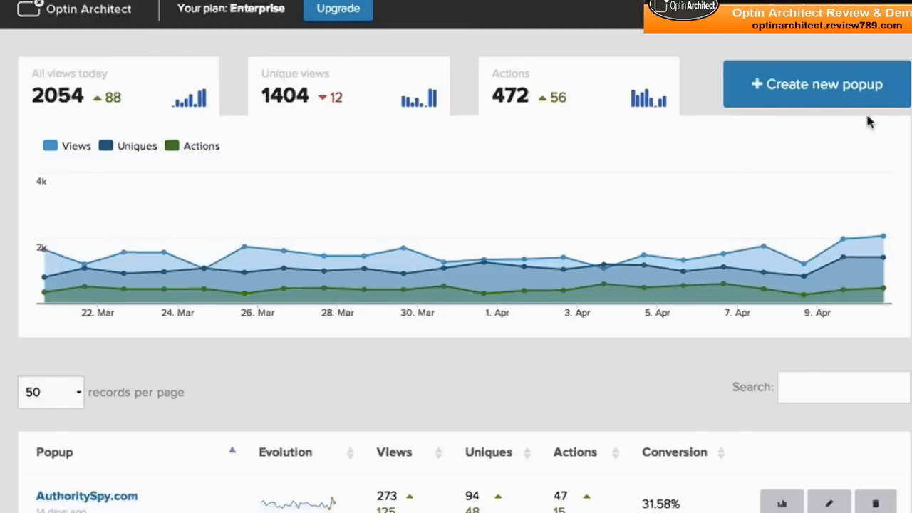
Step: Review the dashboard statistics and open the DigitalKickstart.com popup from the popup list
{"action": "mouse_move", "coordinate": [37, 218]}
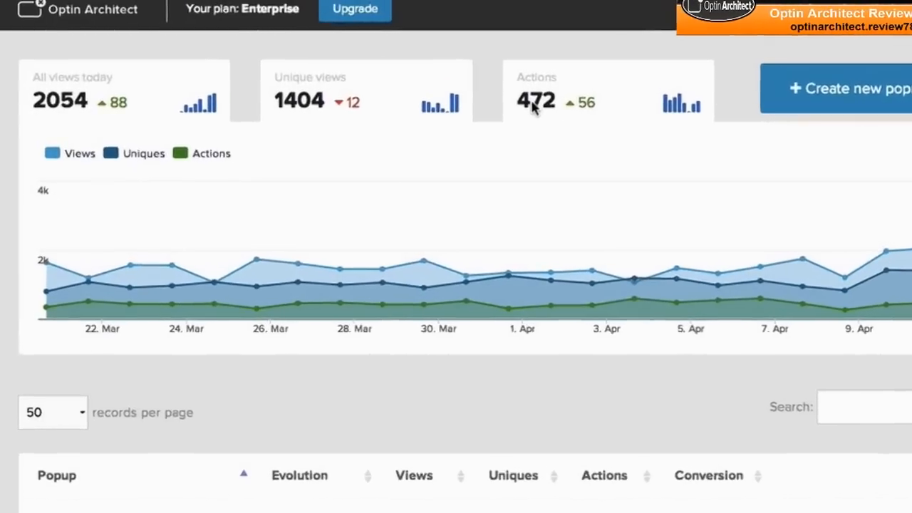
{"action": "scroll", "coordinate": [563, 107], "scroll_direction": "down", "scroll_amount": 4}
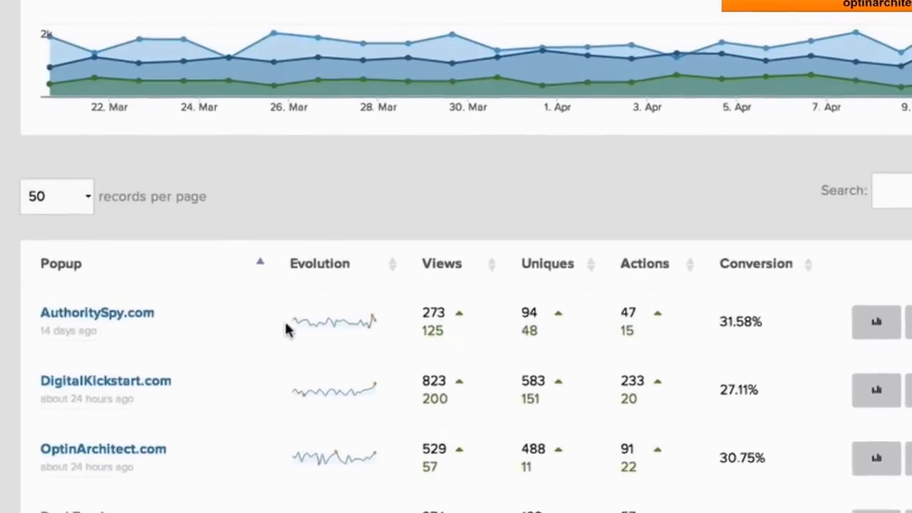
{"action": "mouse_move", "coordinate": [323, 349]}
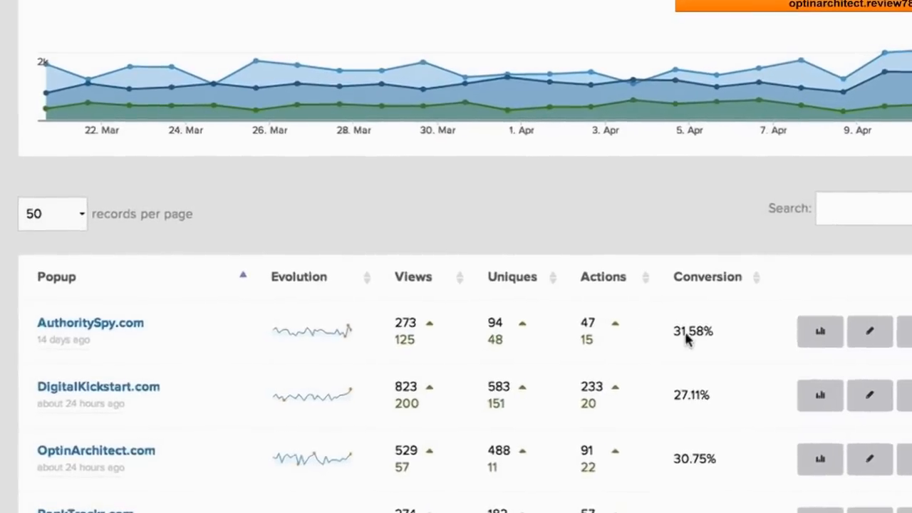
{"action": "scroll", "coordinate": [718, 332], "scroll_direction": "up", "scroll_amount": 5}
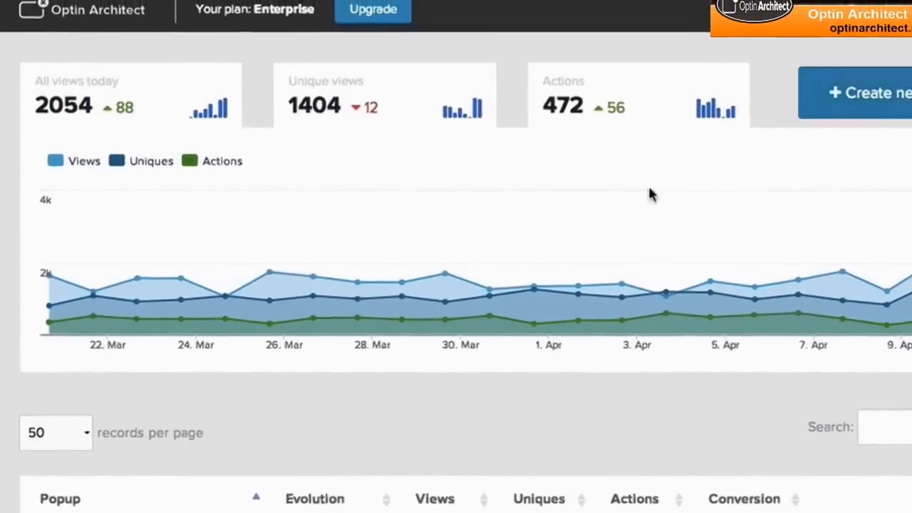
{"action": "scroll", "coordinate": [656, 168], "scroll_direction": "down", "scroll_amount": 7}
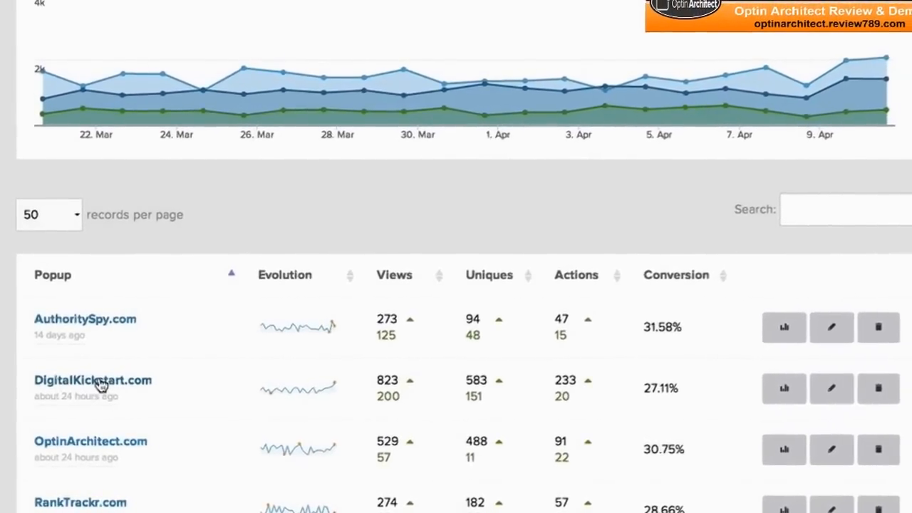
{"action": "left_click", "coordinate": [102, 381]}
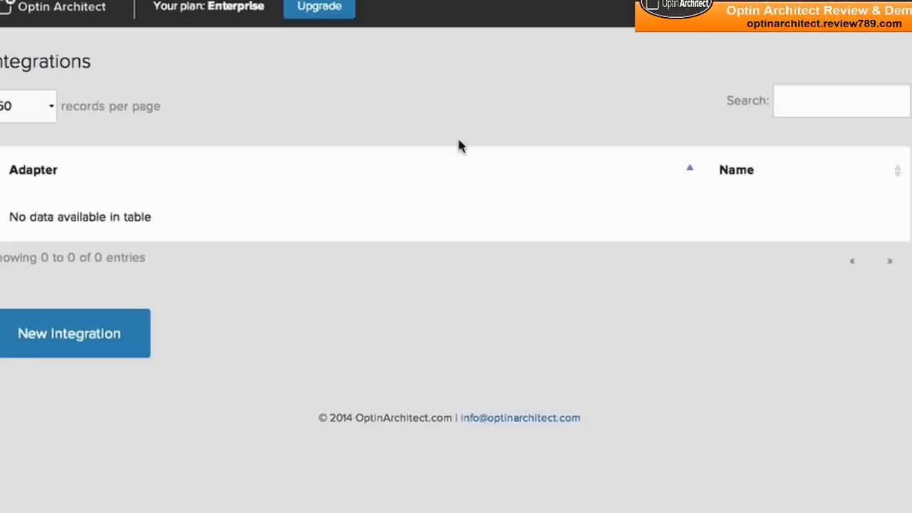
Step: Start a new integration with the Form adapter and review its action URL, form HTML and field settings
{"action": "left_click", "coordinate": [84, 333]}
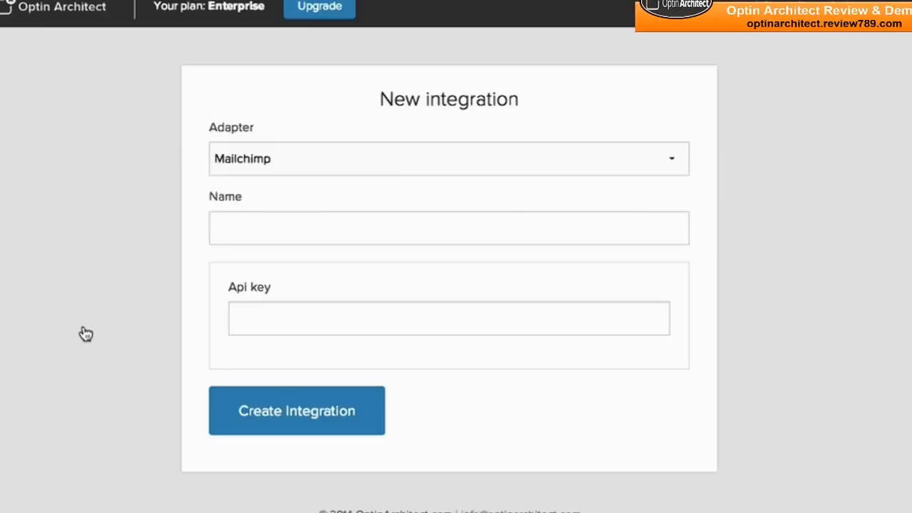
{"action": "left_click", "coordinate": [300, 168]}
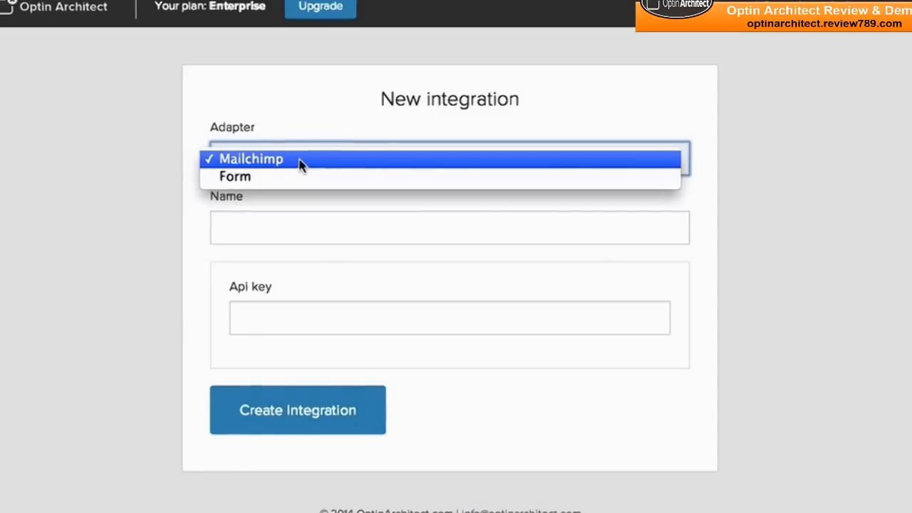
{"action": "left_click", "coordinate": [305, 137]}
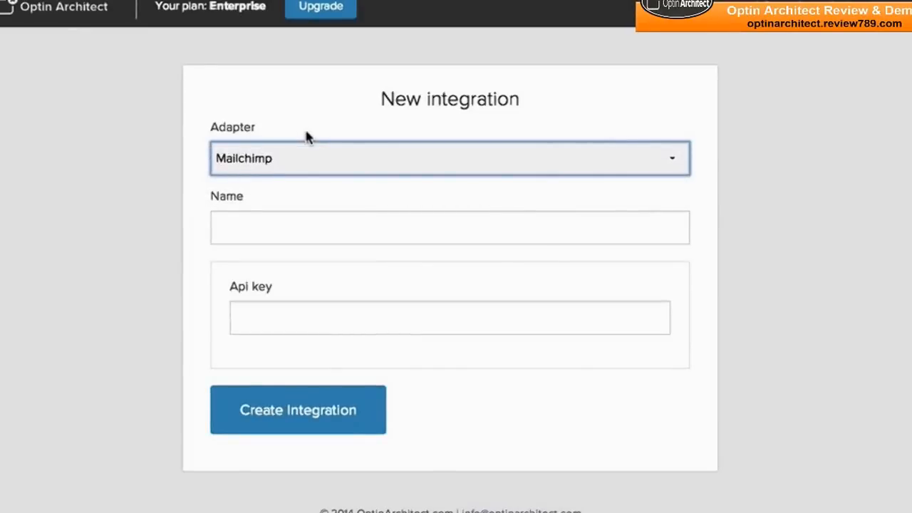
{"action": "left_click", "coordinate": [305, 151]}
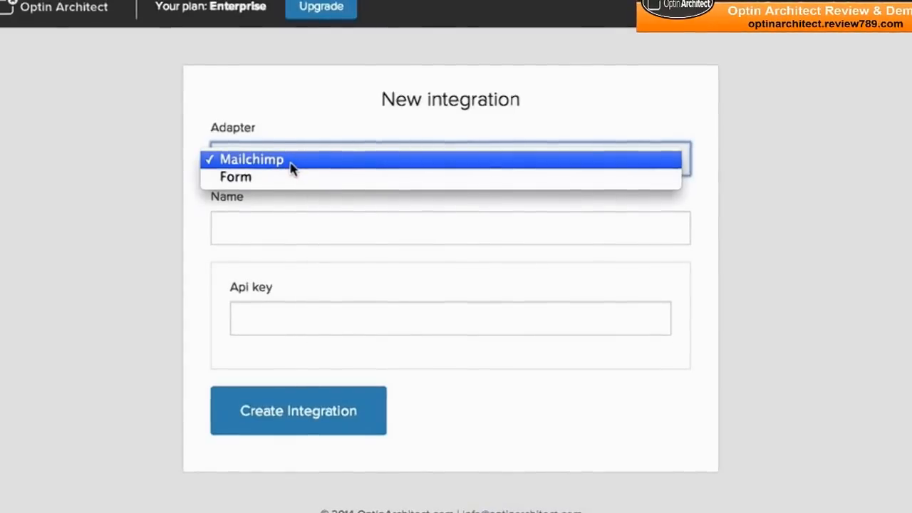
{"action": "left_click", "coordinate": [292, 179]}
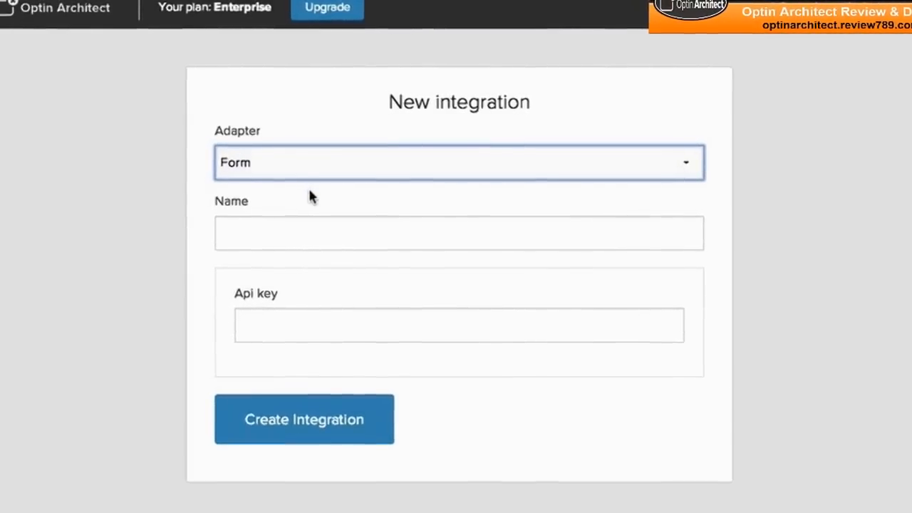
{"action": "left_click", "coordinate": [330, 174]}
{"action": "left_click", "coordinate": [332, 170]}
{"action": "scroll", "coordinate": [329, 191], "scroll_direction": "down", "scroll_amount": 2}
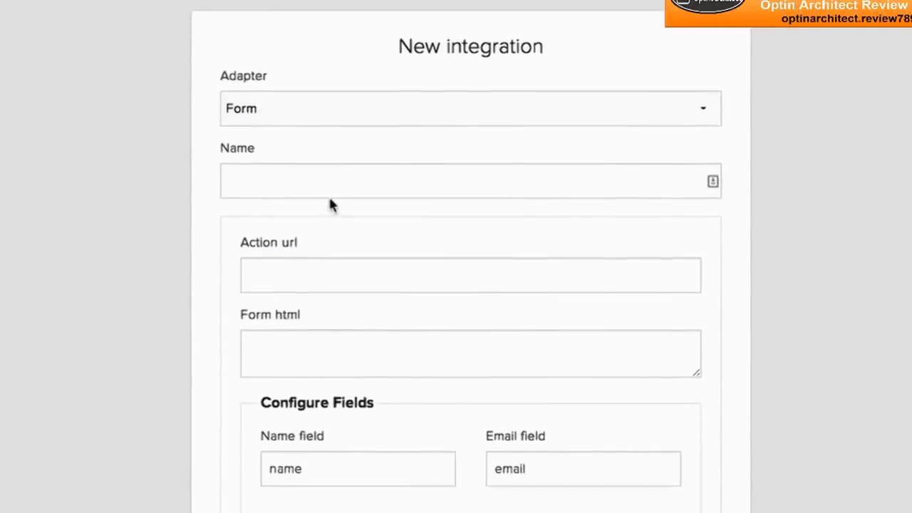
{"action": "scroll", "coordinate": [330, 185], "scroll_direction": "down", "scroll_amount": 2}
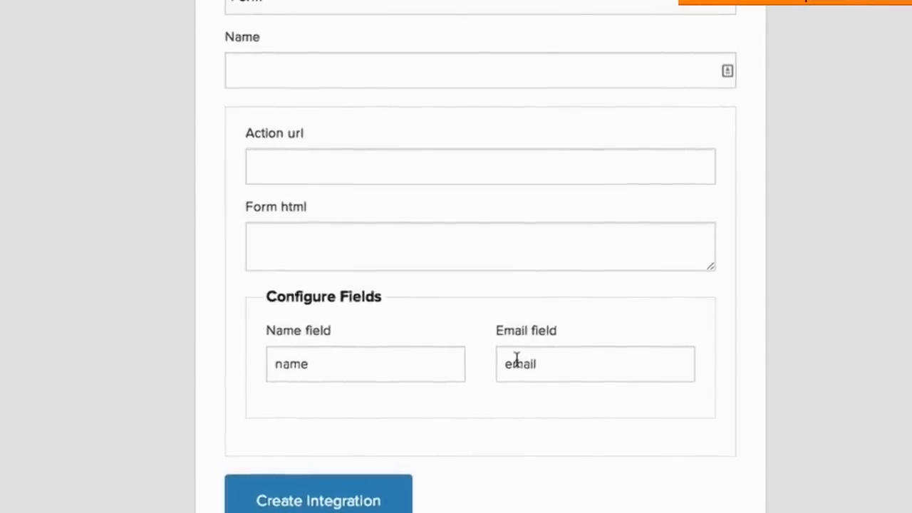
{"action": "scroll", "coordinate": [498, 371], "scroll_direction": "up", "scroll_amount": 5}
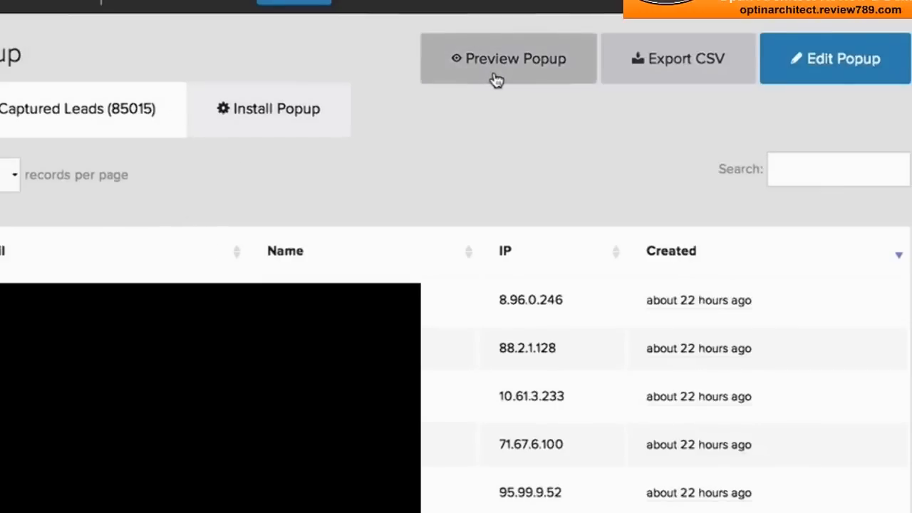
Step: Open the DigitalKickstart.com popup for editing, try the Shady template and switch the design to the 3-Layer template
{"action": "left_click", "coordinate": [800, 67]}
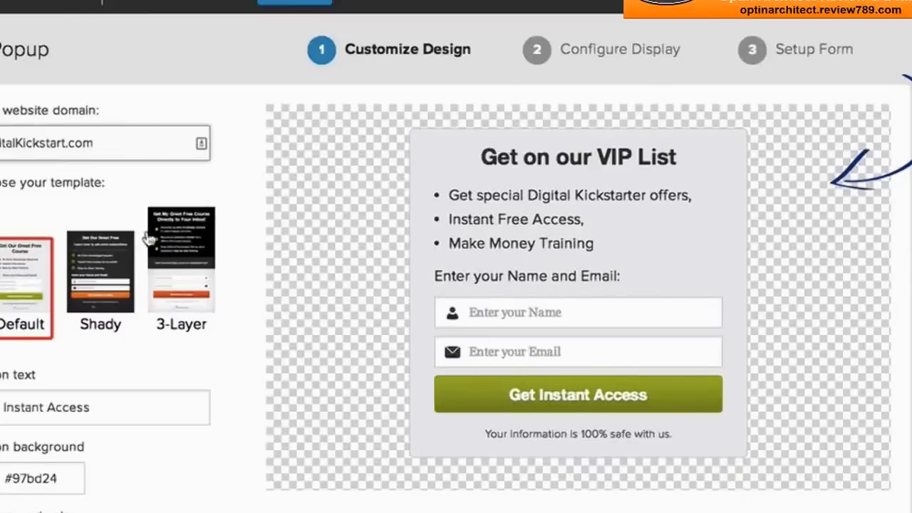
{"action": "left_click", "coordinate": [98, 287]}
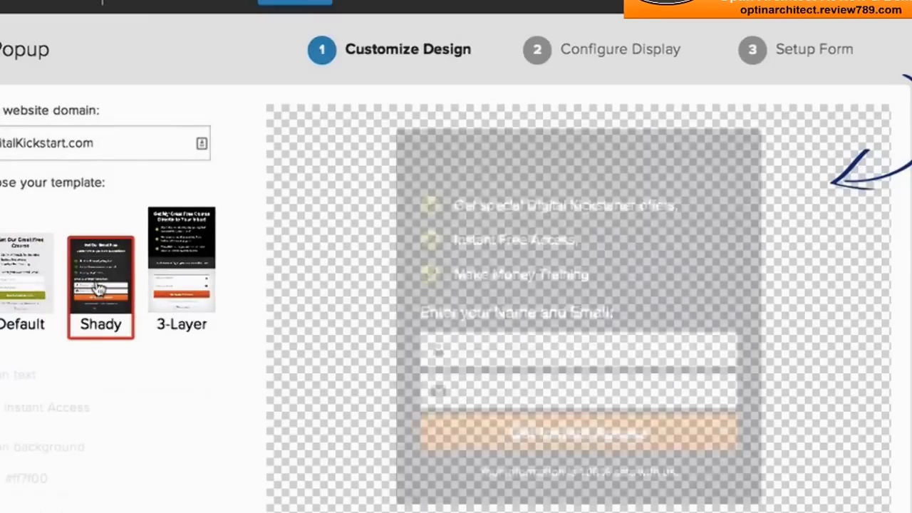
{"action": "left_click", "coordinate": [173, 269]}
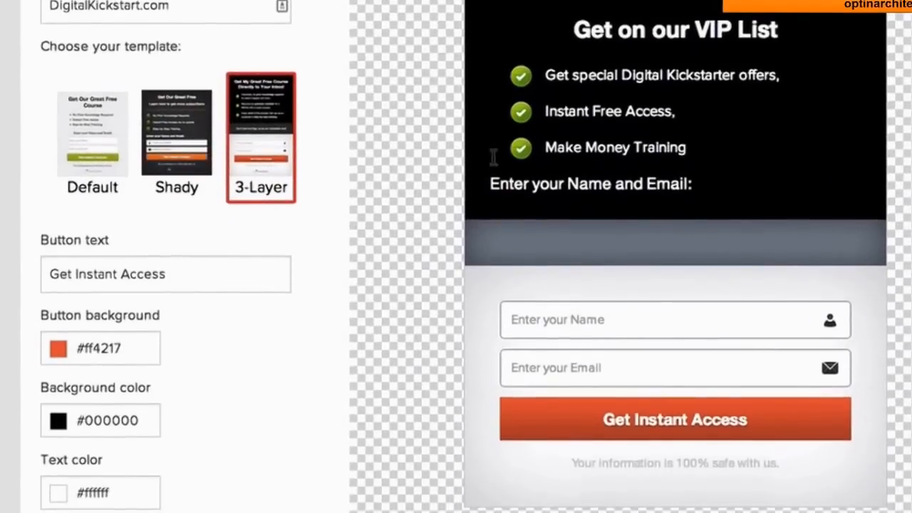
Step: Open the popup's text block for inline editing and select the "Get on our VIP List" headline
{"action": "scroll", "coordinate": [563, 112], "scroll_direction": "up", "scroll_amount": 2}
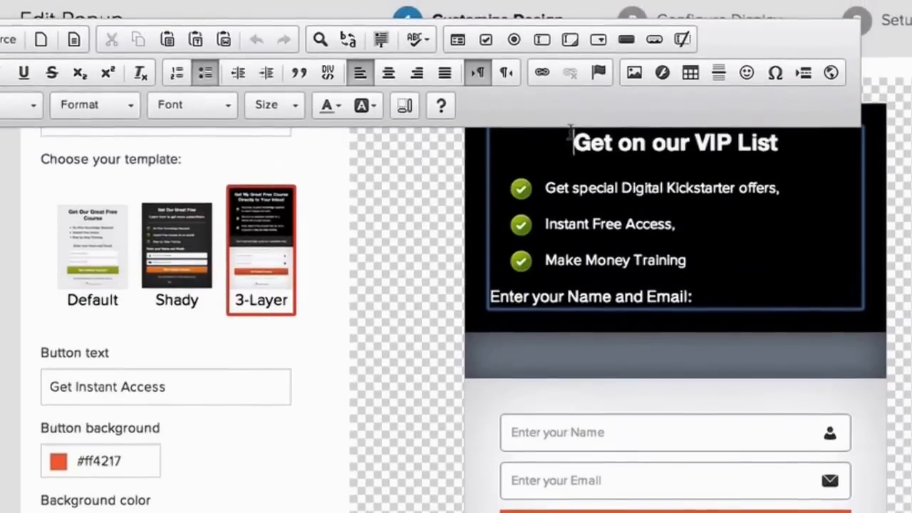
{"action": "left_click_drag", "start_coordinate": [572, 142], "coordinate": [823, 145]}
{"action": "left_click", "coordinate": [809, 166]}
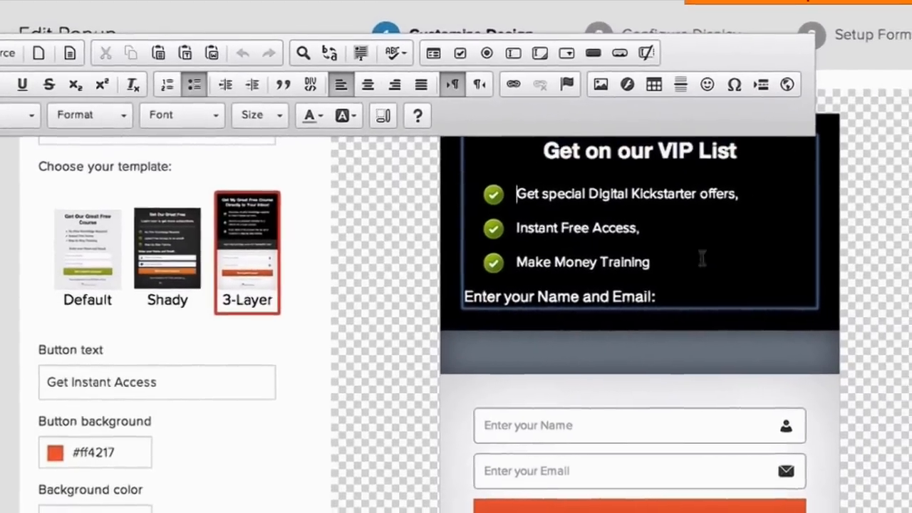
{"action": "left_click_drag", "start_coordinate": [698, 295], "coordinate": [522, 203]}
{"action": "left_click", "coordinate": [522, 203]}
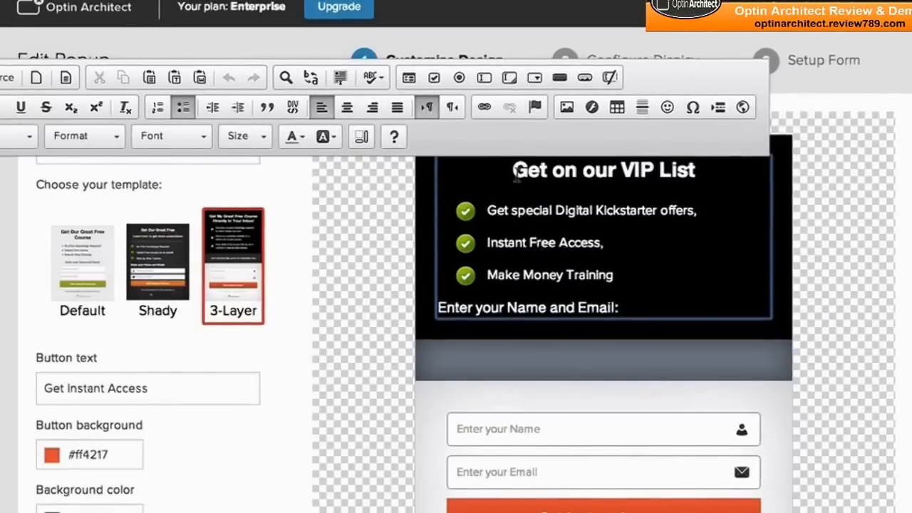
{"action": "left_click_drag", "start_coordinate": [621, 170], "coordinate": [706, 171]}
{"action": "triple_click", "coordinate": [711, 172]}
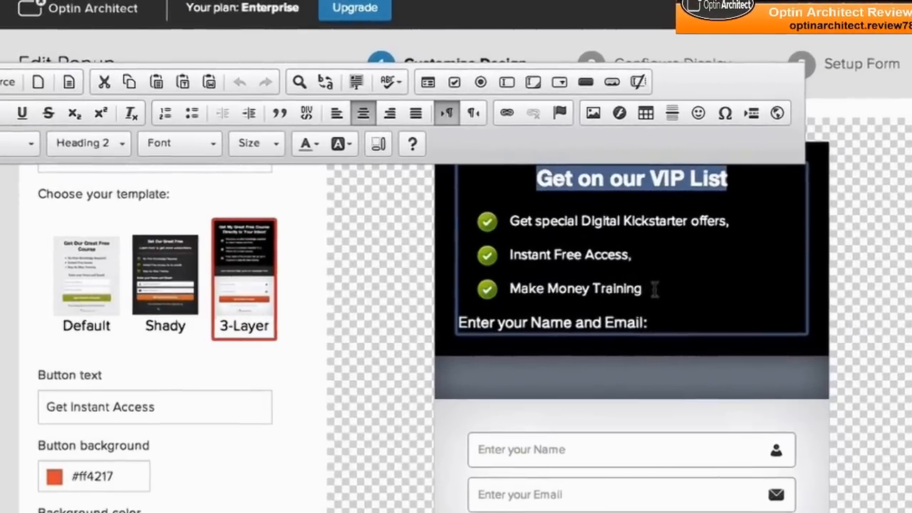
{"action": "left_click", "coordinate": [659, 322]}
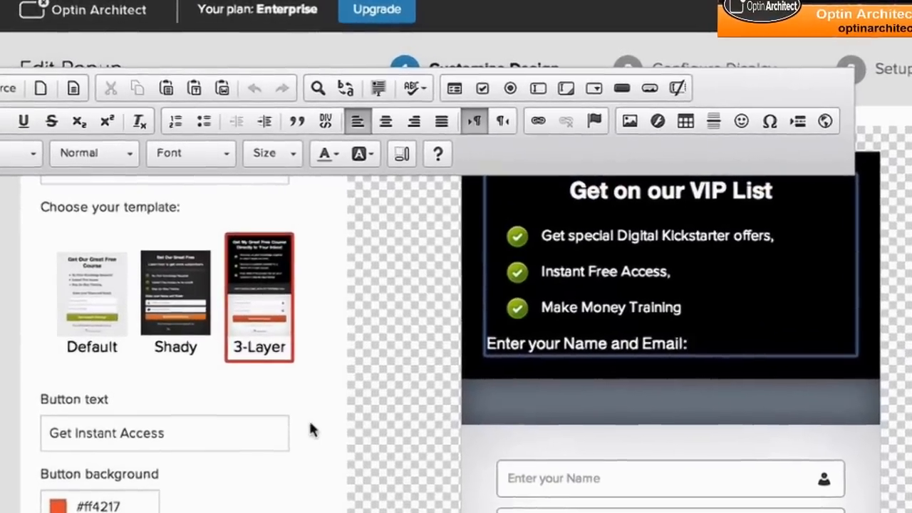
Step: Change the popup's Background color 2 to blue #1e649e
{"action": "left_click", "coordinate": [311, 423]}
{"action": "scroll", "coordinate": [313, 389], "scroll_direction": "down", "scroll_amount": 3}
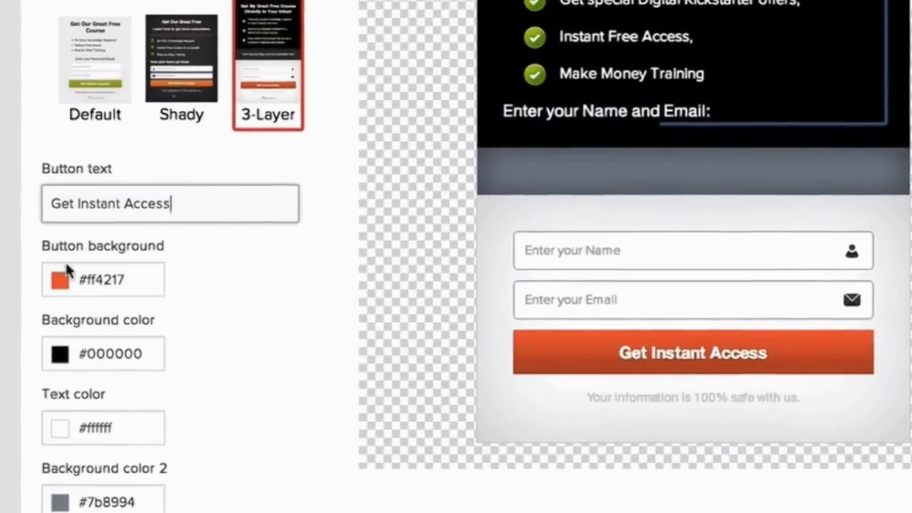
{"action": "scroll", "coordinate": [78, 354], "scroll_direction": "down", "scroll_amount": 3}
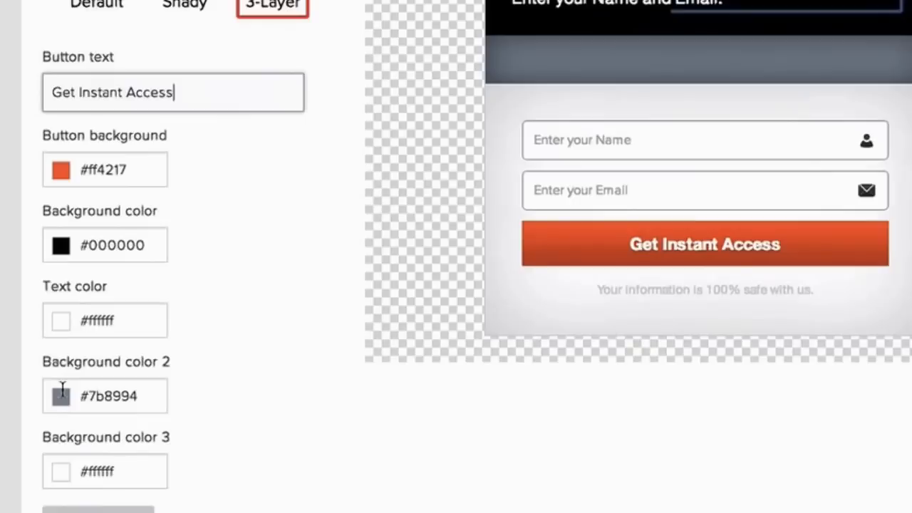
{"action": "left_click_drag", "start_coordinate": [70, 455], "coordinate": [171, 493]}
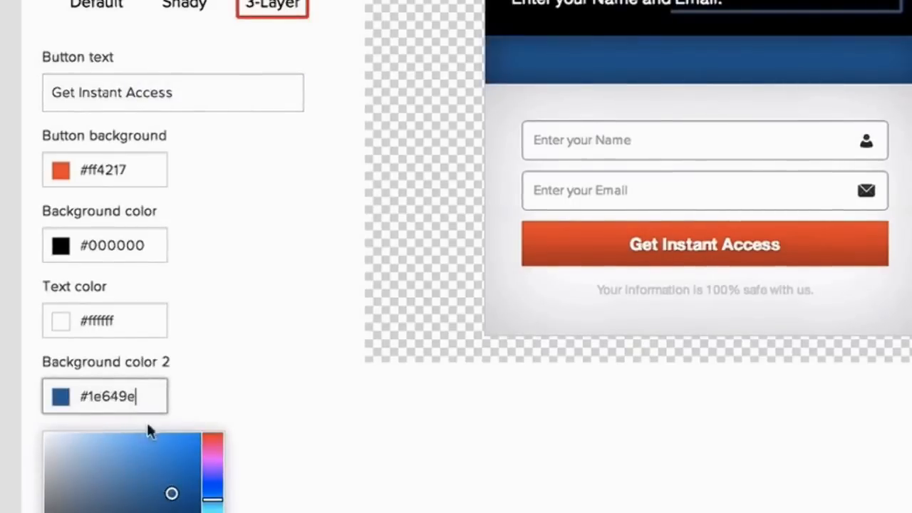
{"action": "scroll", "coordinate": [447, 443], "scroll_direction": "up", "scroll_amount": 5}
{"action": "scroll", "coordinate": [447, 443], "scroll_direction": "up", "scroll_amount": 1}
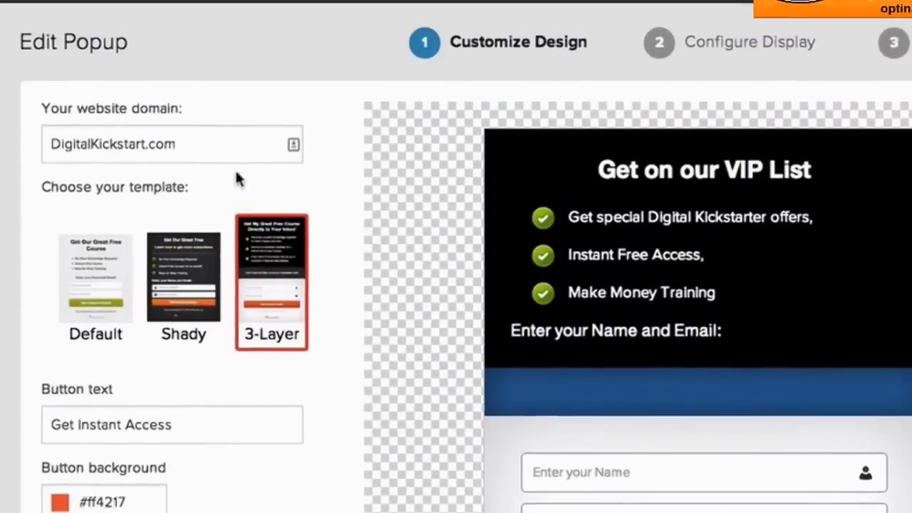
Step: Proceed to the Configure Display stage and review the options for when to show the popup
{"action": "scroll", "coordinate": [518, 138], "scroll_direction": "down", "scroll_amount": 6}
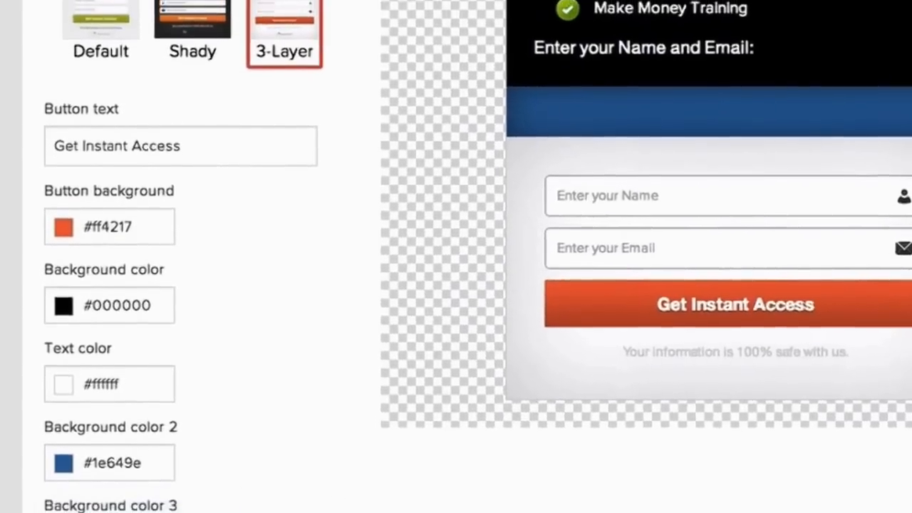
{"action": "scroll", "coordinate": [498, 285], "scroll_direction": "down", "scroll_amount": 3}
{"action": "left_click", "coordinate": [577, 498]}
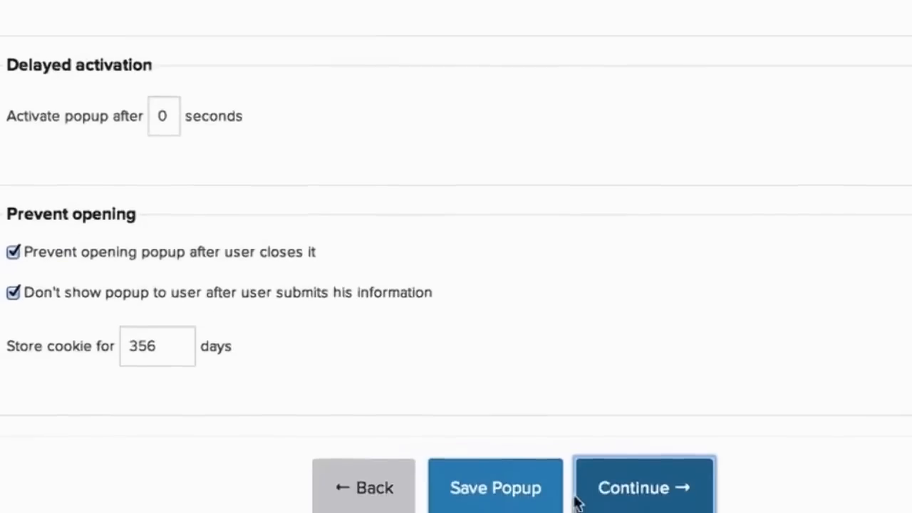
{"action": "scroll", "coordinate": [540, 454], "scroll_direction": "up", "scroll_amount": 3}
{"action": "scroll", "coordinate": [540, 454], "scroll_direction": "up", "scroll_amount": 5}
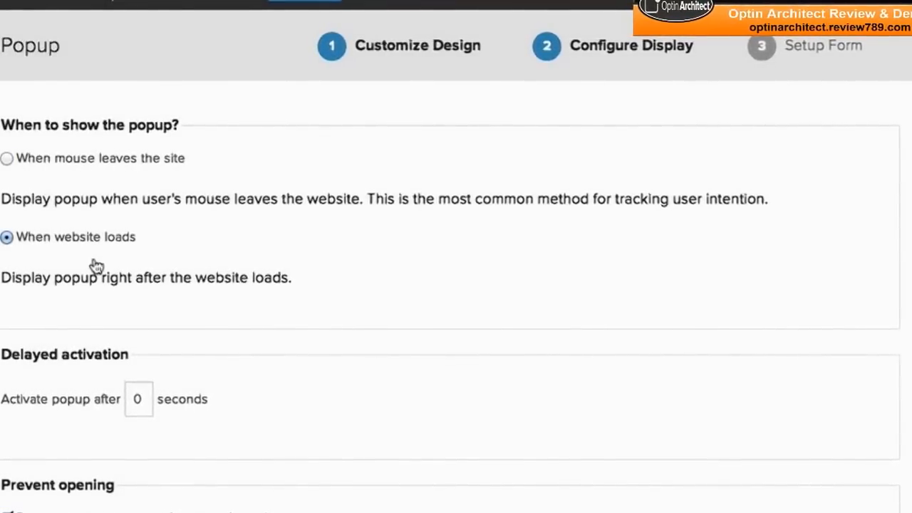
Step: Set the popup's delayed activation to 10 seconds
{"action": "scroll", "coordinate": [97, 266], "scroll_direction": "down", "scroll_amount": 3}
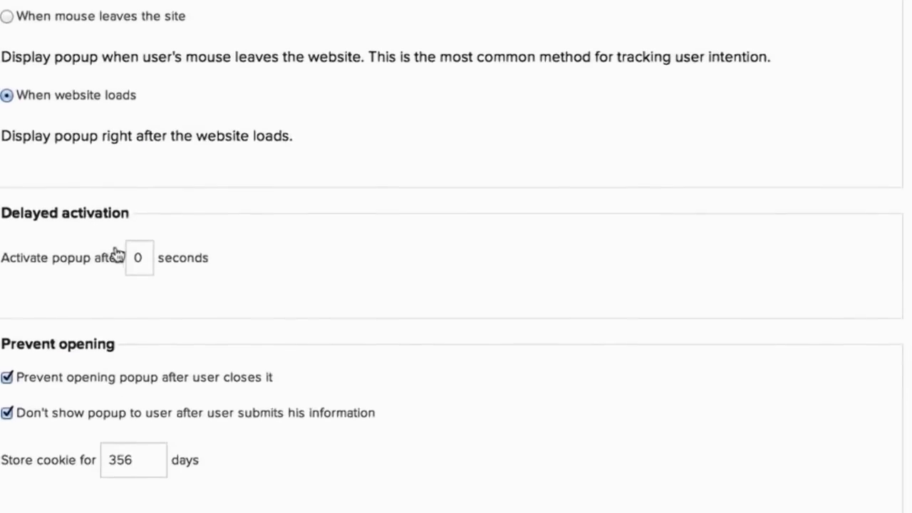
{"action": "double_click", "coordinate": [138, 258]}
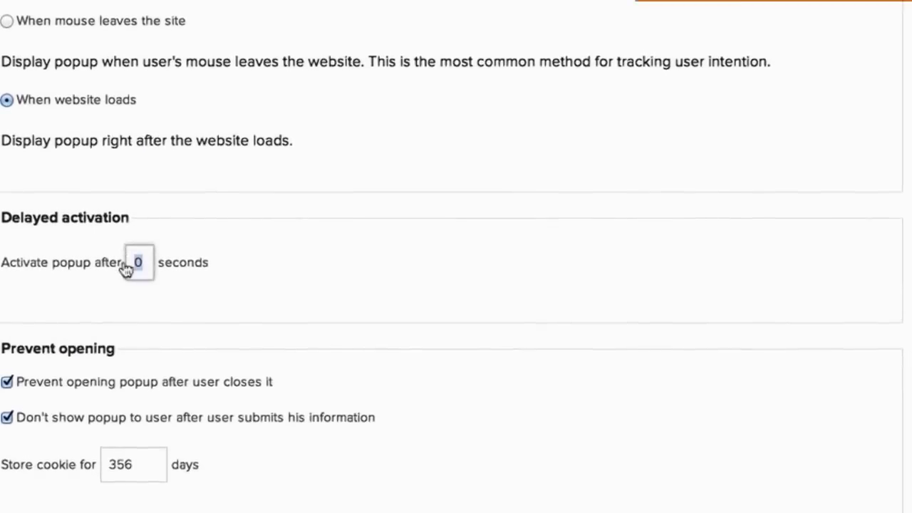
{"action": "type", "text": "10"}
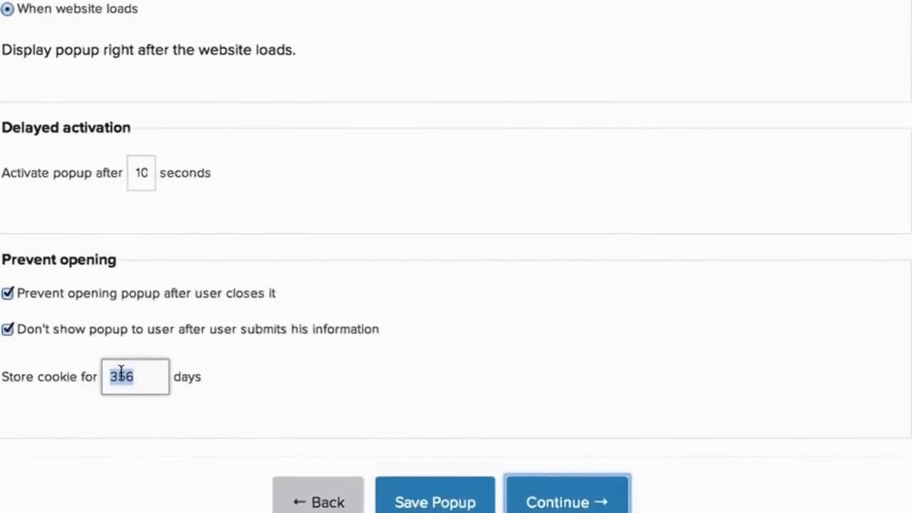
{"action": "scroll", "coordinate": [156, 396], "scroll_direction": "up", "scroll_amount": 2}
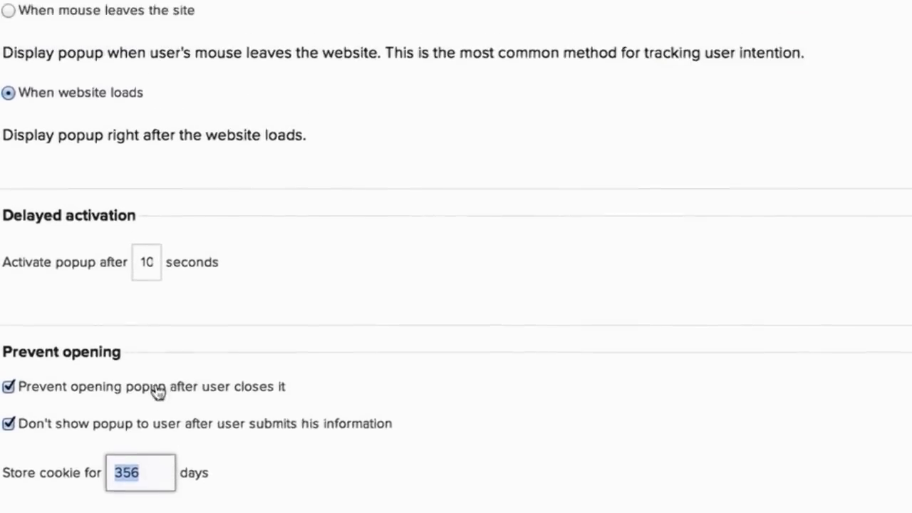
{"action": "scroll", "coordinate": [156, 420], "scroll_direction": "up", "scroll_amount": 5}
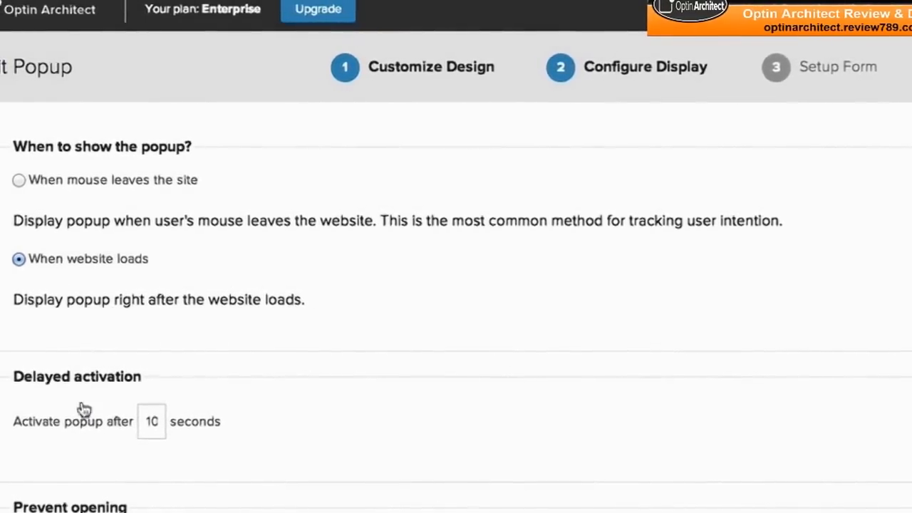
{"action": "scroll", "coordinate": [106, 399], "scroll_direction": "down", "scroll_amount": 3}
{"action": "scroll", "coordinate": [107, 399], "scroll_direction": "up", "scroll_amount": 2}
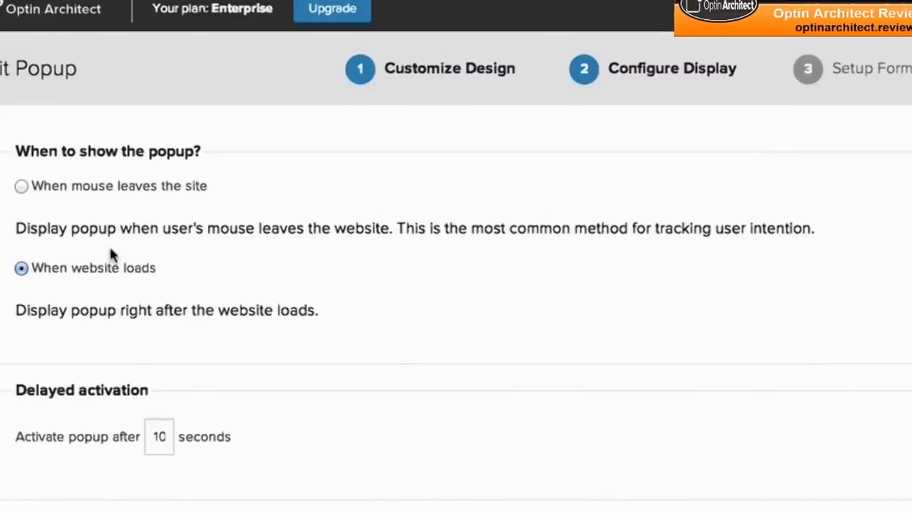
Step: Proceed to the Setup Form stage and enable submitting the form to an autoresponder service
{"action": "scroll", "coordinate": [268, 322], "scroll_direction": "down", "scroll_amount": 5}
{"action": "double_click", "coordinate": [146, 443]}
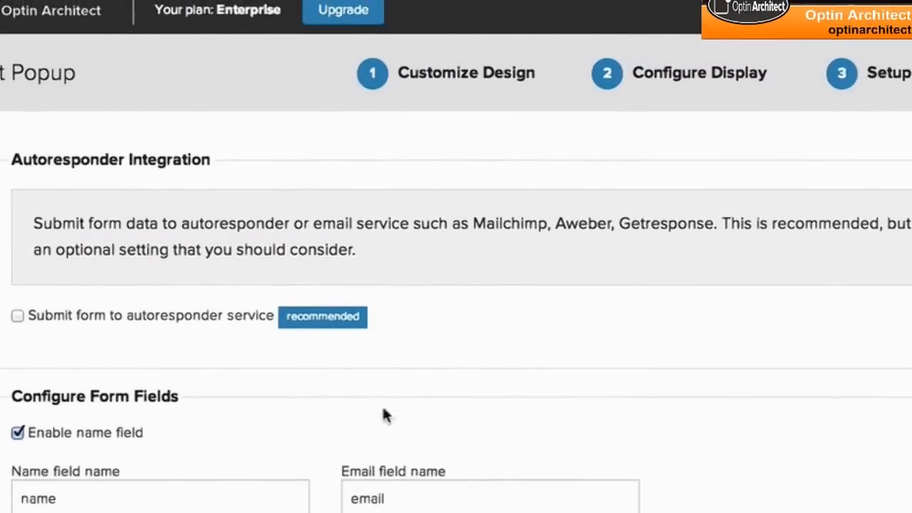
{"action": "left_click", "coordinate": [18, 316]}
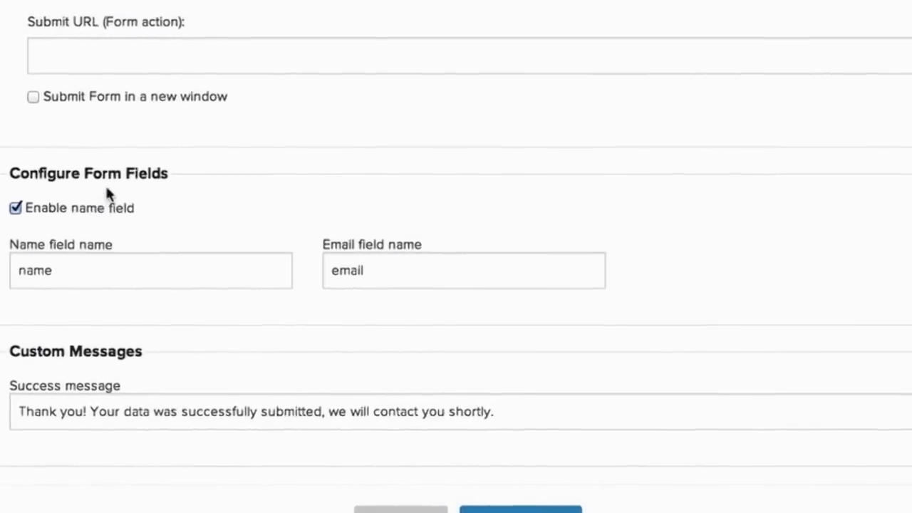
Step: Disable and re-enable the form's name field, and save the popup
{"action": "left_click", "coordinate": [14, 219]}
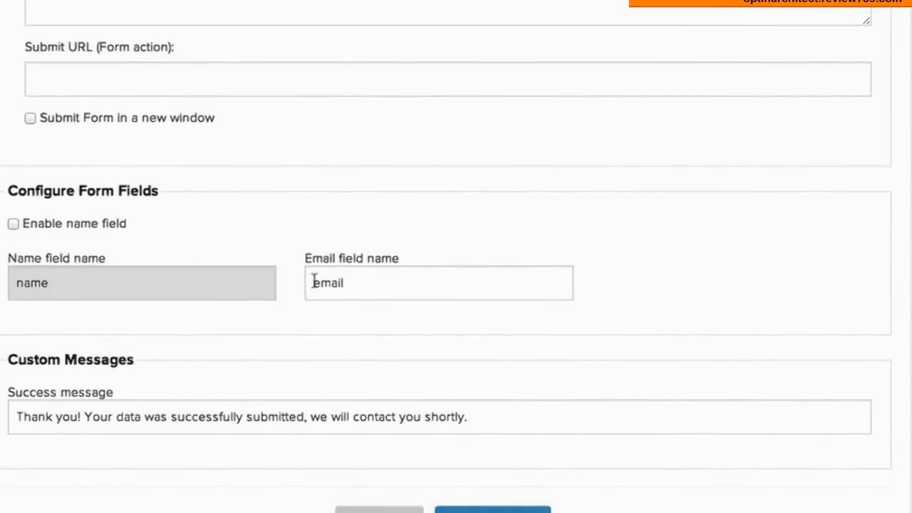
{"action": "left_click", "coordinate": [12, 223]}
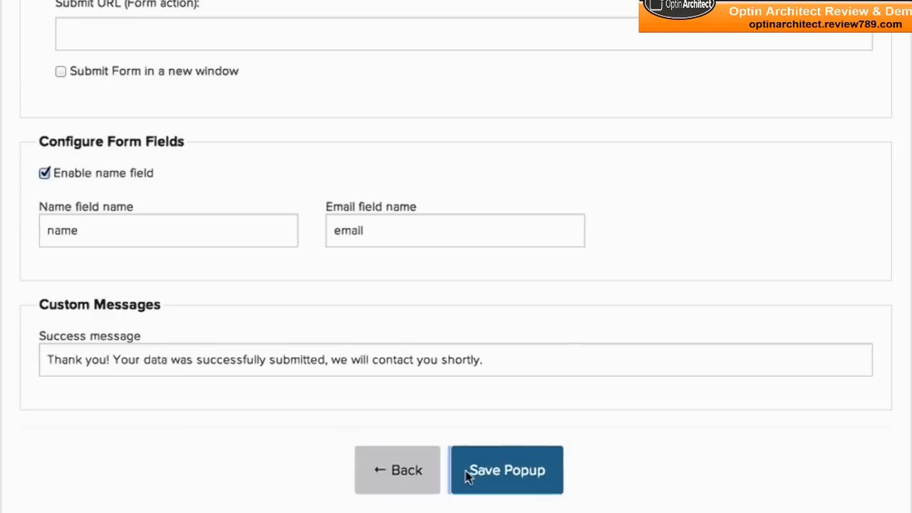
{"action": "left_click", "coordinate": [467, 476]}
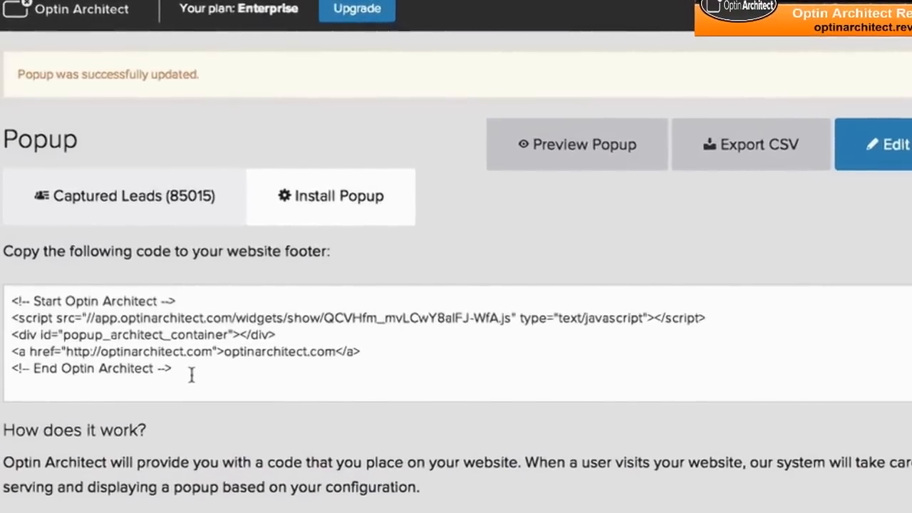
Step: Review the instructions for placing the popup code on a website and highlight the embed code
{"action": "scroll", "coordinate": [193, 376], "scroll_direction": "down", "scroll_amount": 3}
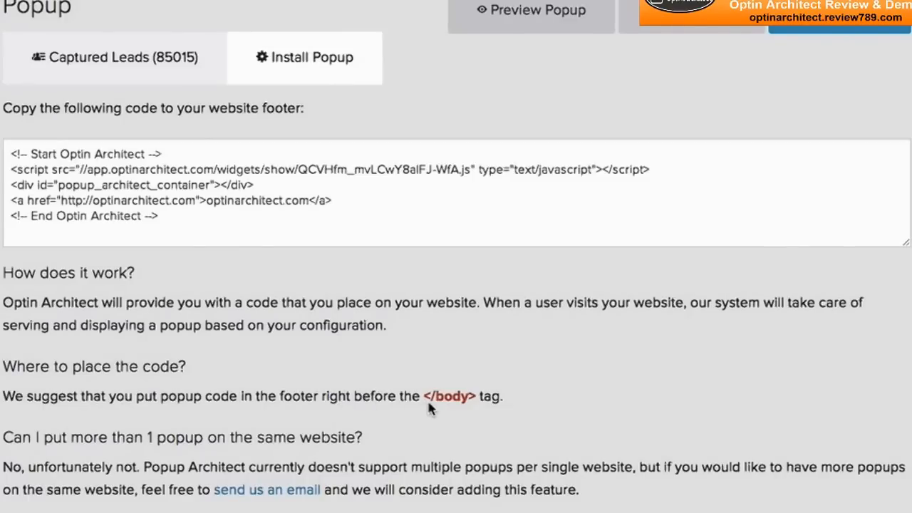
{"action": "left_click_drag", "start_coordinate": [169, 225], "coordinate": [50, 169]}
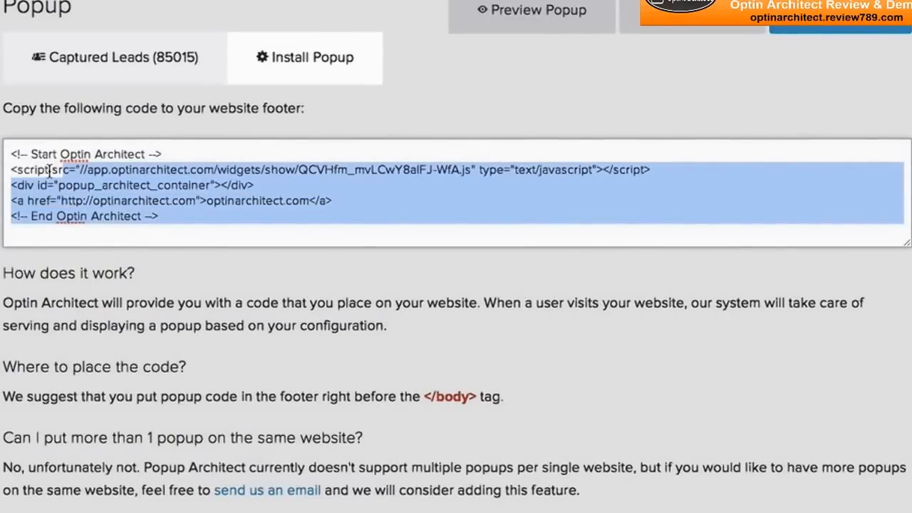
{"action": "left_click", "coordinate": [109, 201]}
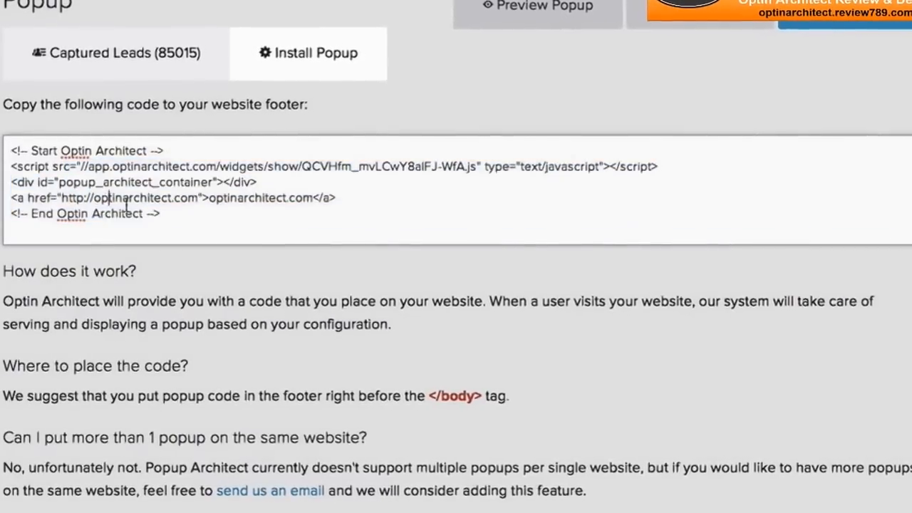
{"action": "left_click_drag", "start_coordinate": [162, 213], "coordinate": [8, 147]}
{"action": "left_click", "coordinate": [97, 183]}
Step: Return to the popup's page actions and preview the saved popup
{"action": "scroll", "coordinate": [98, 182], "scroll_direction": "up", "scroll_amount": 2}
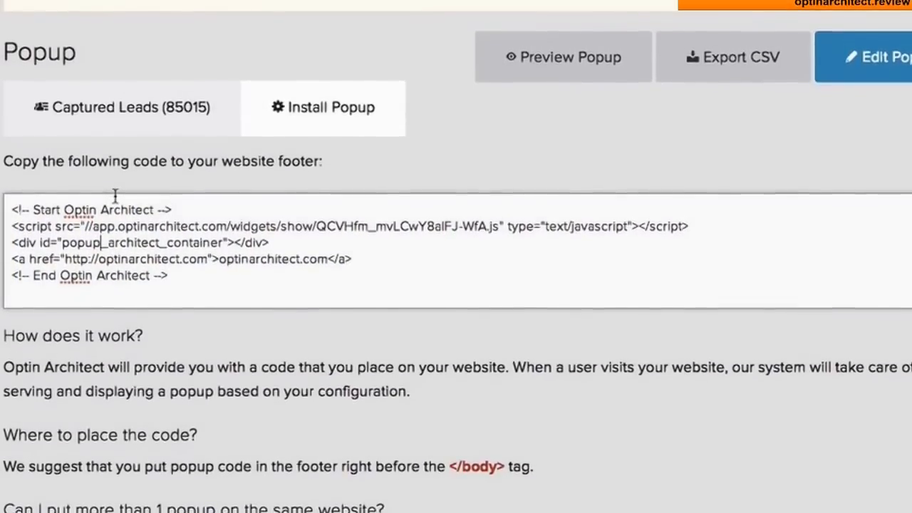
{"action": "scroll", "coordinate": [115, 221], "scroll_direction": "up", "scroll_amount": 2}
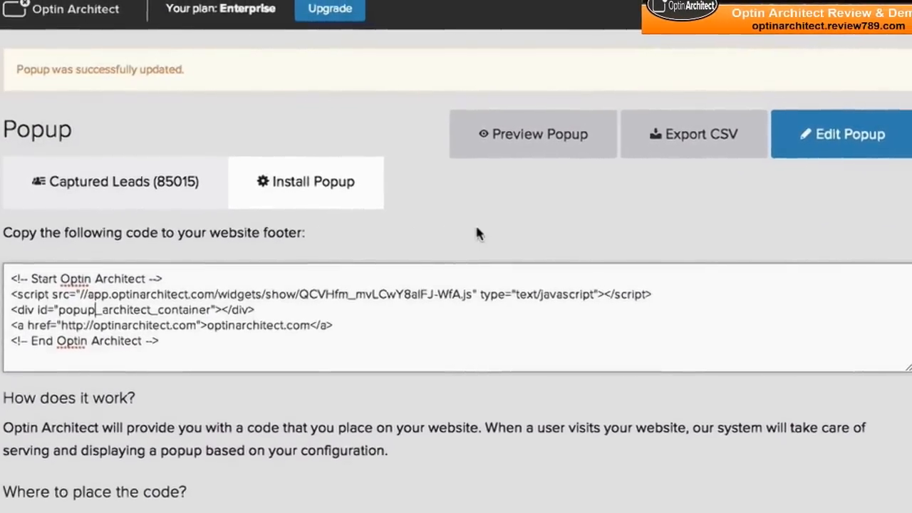
{"action": "left_click", "coordinate": [494, 147]}
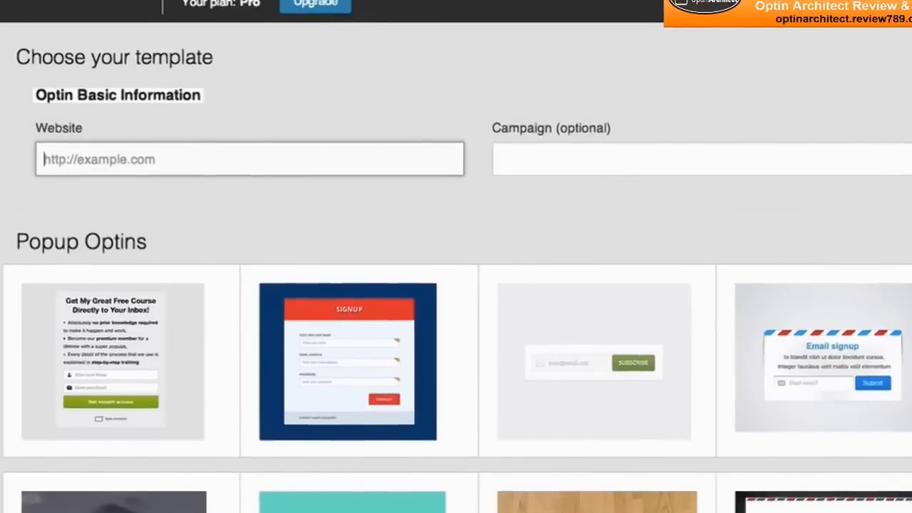
Step: Browse the Popup, Sidebar and Blog, and Site-wide optin templates available for a new optin
{"action": "scroll", "coordinate": [551, 14], "scroll_direction": "down", "scroll_amount": 5}
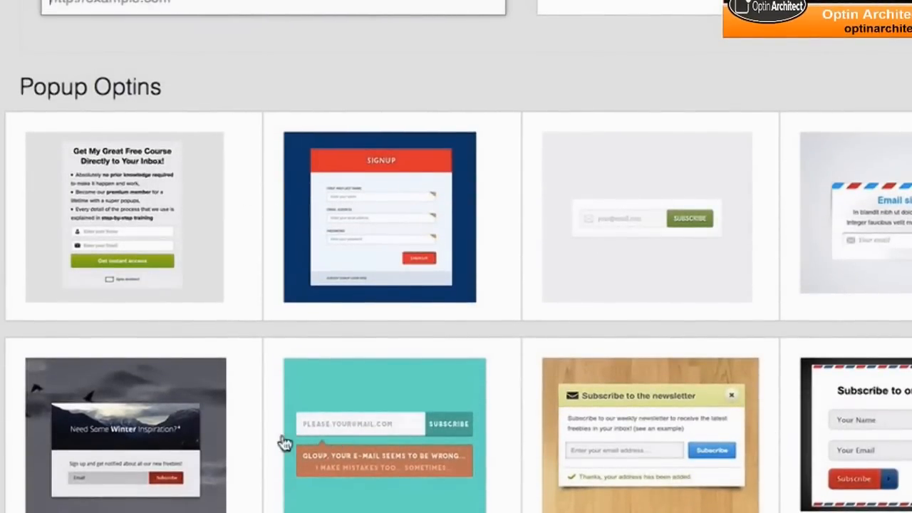
{"action": "scroll", "coordinate": [283, 438], "scroll_direction": "down", "scroll_amount": 3}
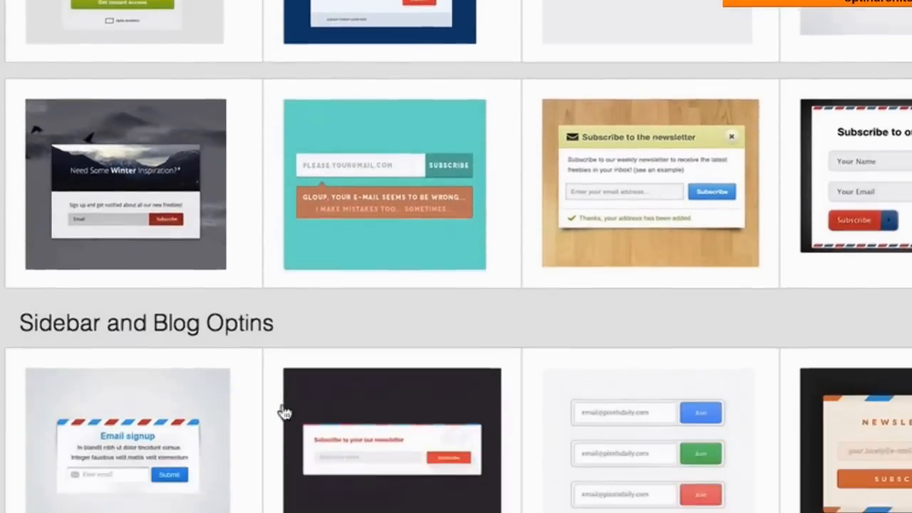
{"action": "scroll", "coordinate": [287, 415], "scroll_direction": "up", "scroll_amount": 2}
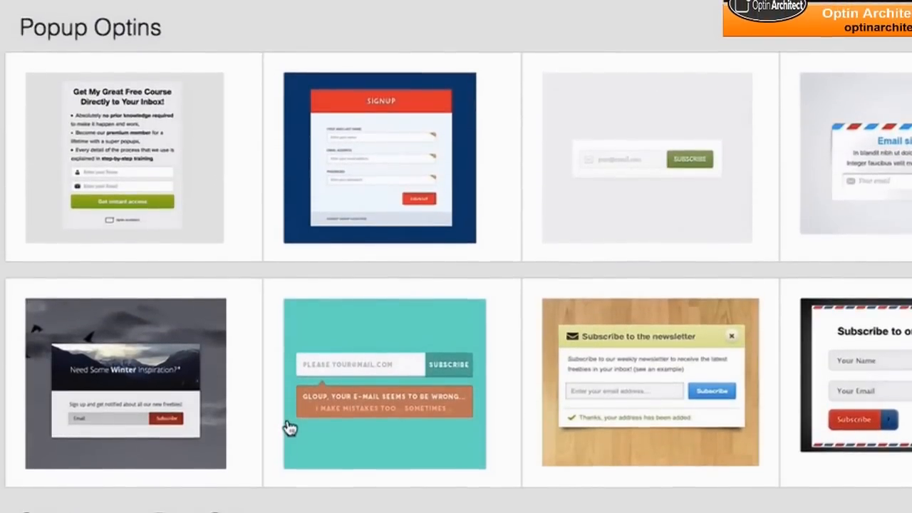
{"action": "scroll", "coordinate": [289, 430], "scroll_direction": "down", "scroll_amount": 3}
{"action": "scroll", "coordinate": [287, 425], "scroll_direction": "up", "scroll_amount": 4}
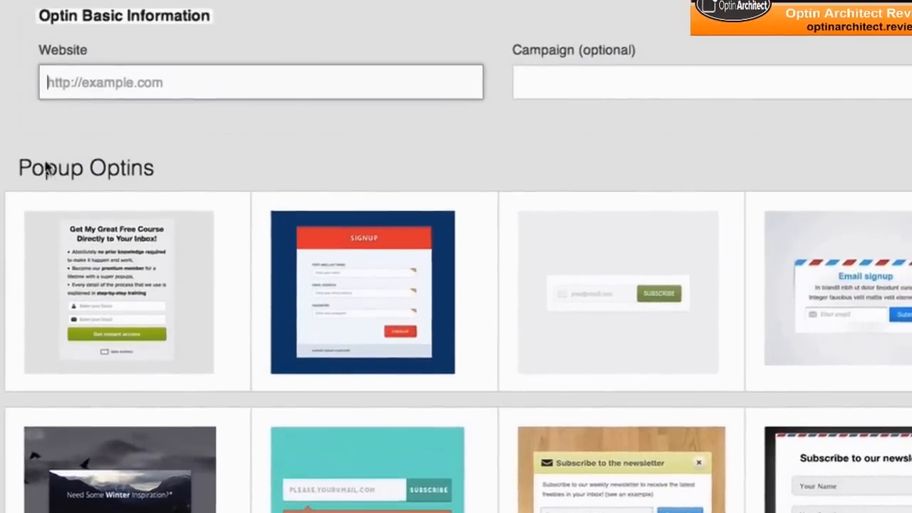
{"action": "scroll", "coordinate": [147, 179], "scroll_direction": "down", "scroll_amount": 7}
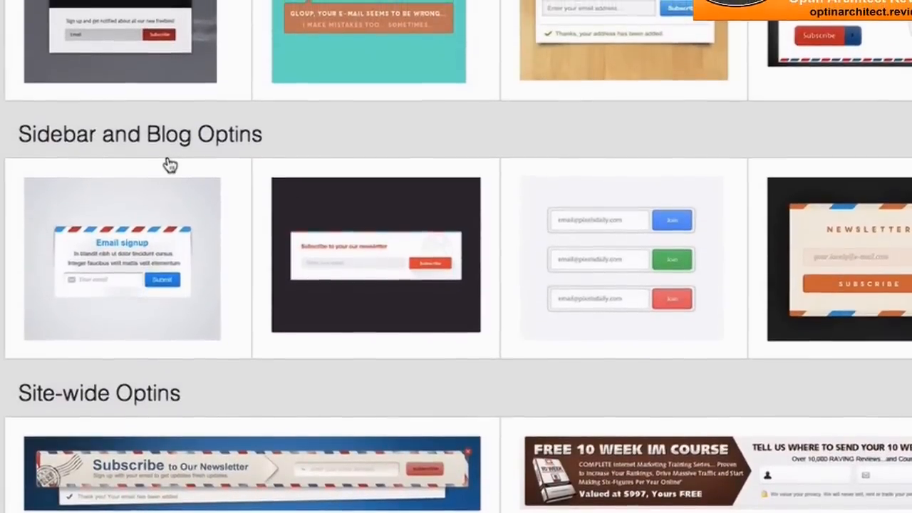
{"action": "scroll", "coordinate": [152, 288], "scroll_direction": "down", "scroll_amount": 3}
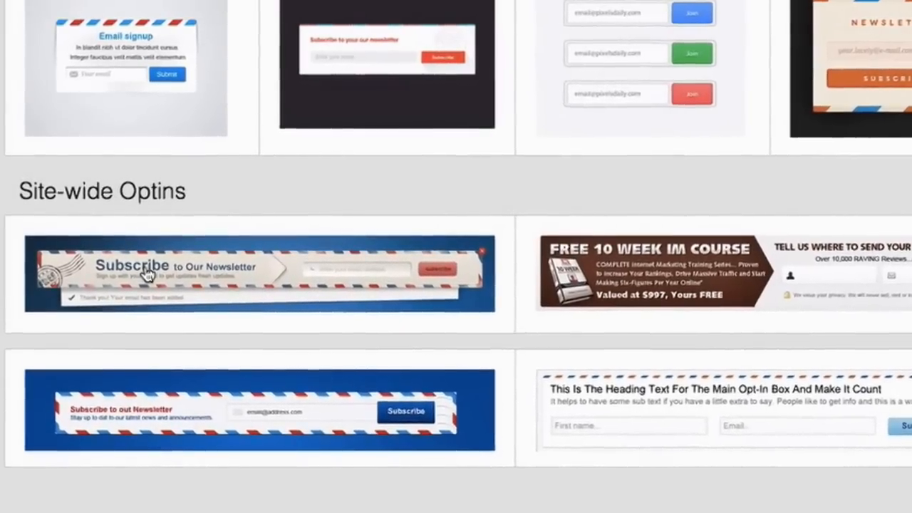
{"action": "scroll", "coordinate": [147, 280], "scroll_direction": "up", "scroll_amount": 3}
{"action": "scroll", "coordinate": [192, 308], "scroll_direction": "up", "scroll_amount": 10}
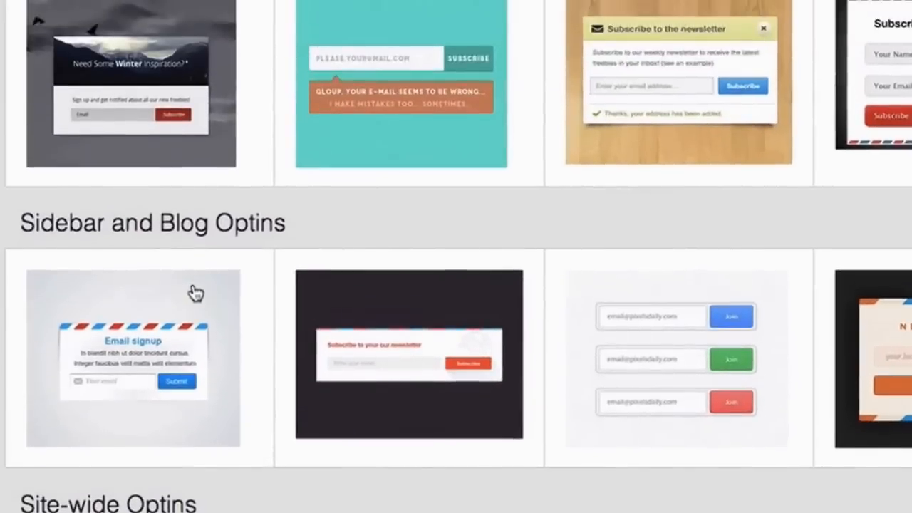
{"action": "scroll", "coordinate": [374, 420], "scroll_direction": "up", "scroll_amount": 3}
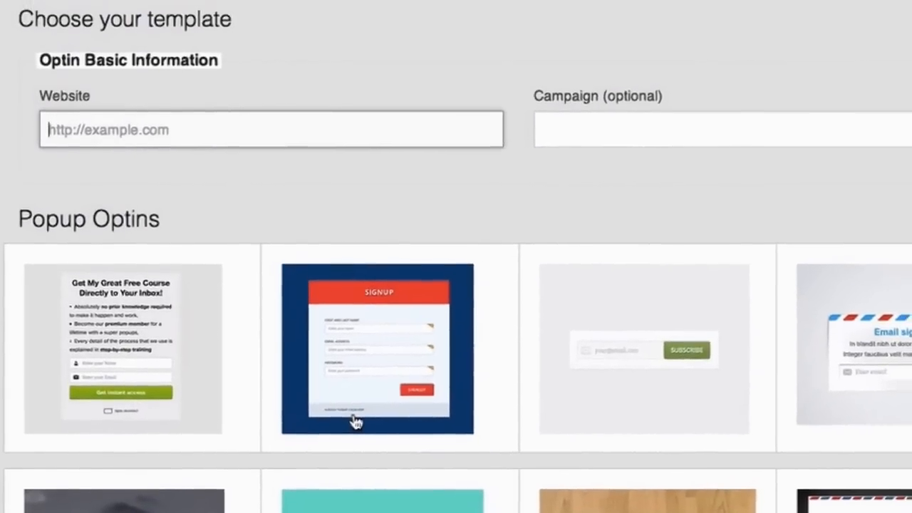
{"action": "scroll", "coordinate": [354, 441], "scroll_direction": "down", "scroll_amount": 8}
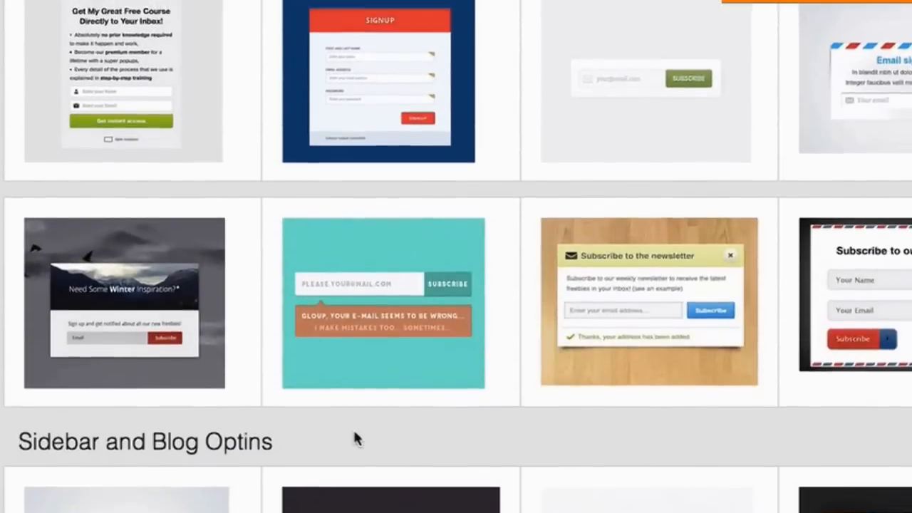
{"action": "scroll", "coordinate": [354, 468], "scroll_direction": "down", "scroll_amount": 5}
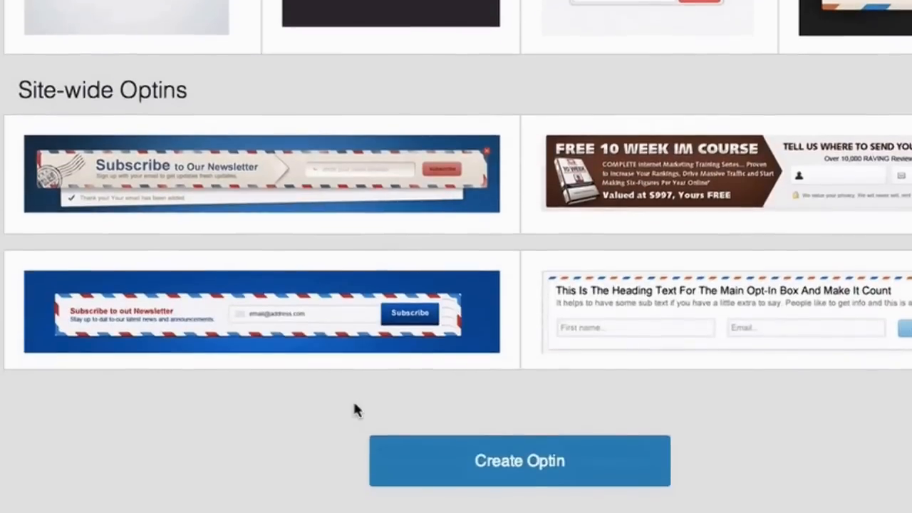
{"action": "scroll", "coordinate": [354, 438], "scroll_direction": "up", "scroll_amount": 5}
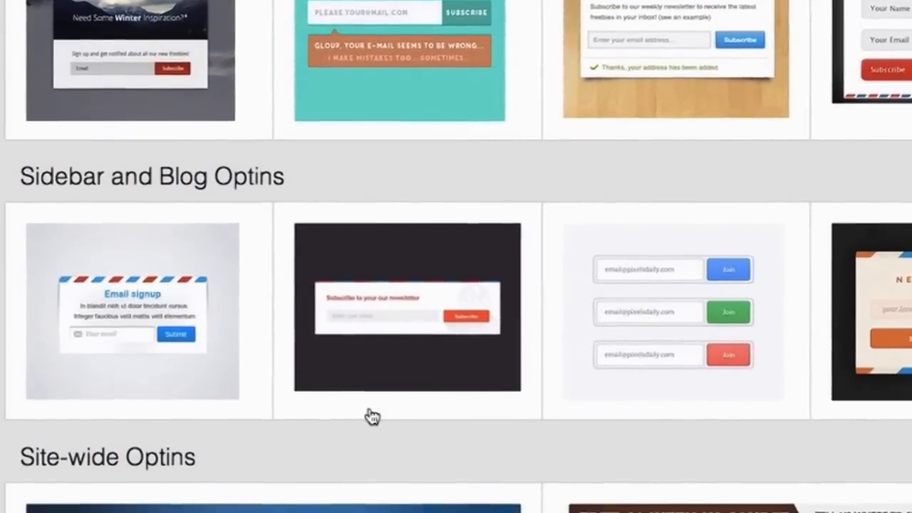
{"action": "scroll", "coordinate": [373, 410], "scroll_direction": "up", "scroll_amount": 10}
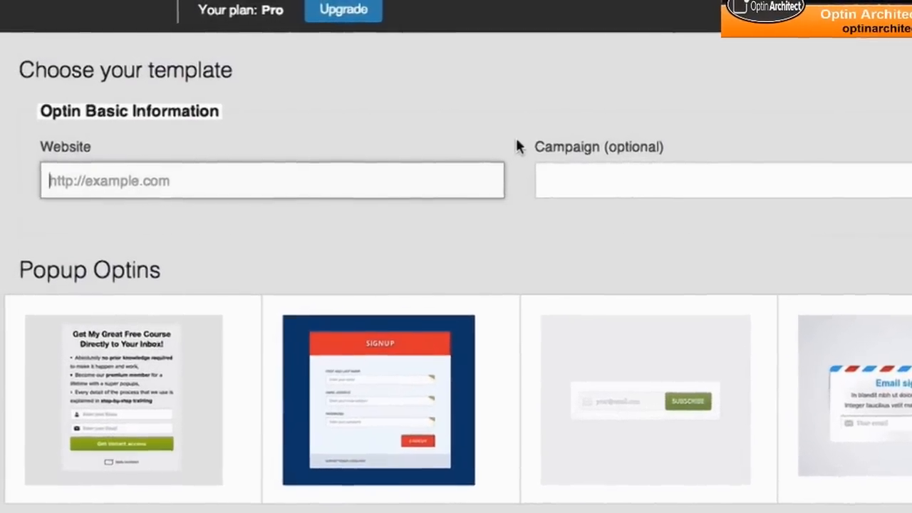
{"action": "scroll", "coordinate": [516, 139], "scroll_direction": "down", "scroll_amount": 5}
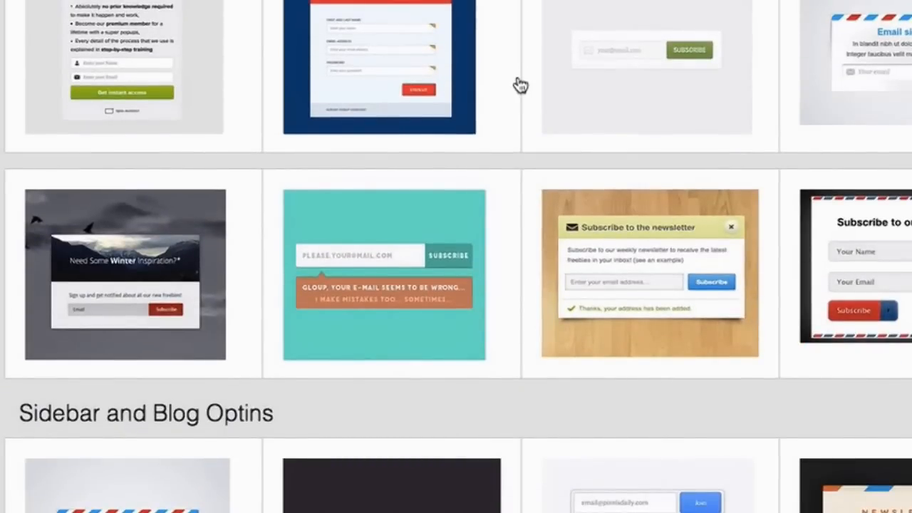
{"action": "scroll", "coordinate": [520, 86], "scroll_direction": "up", "scroll_amount": 5}
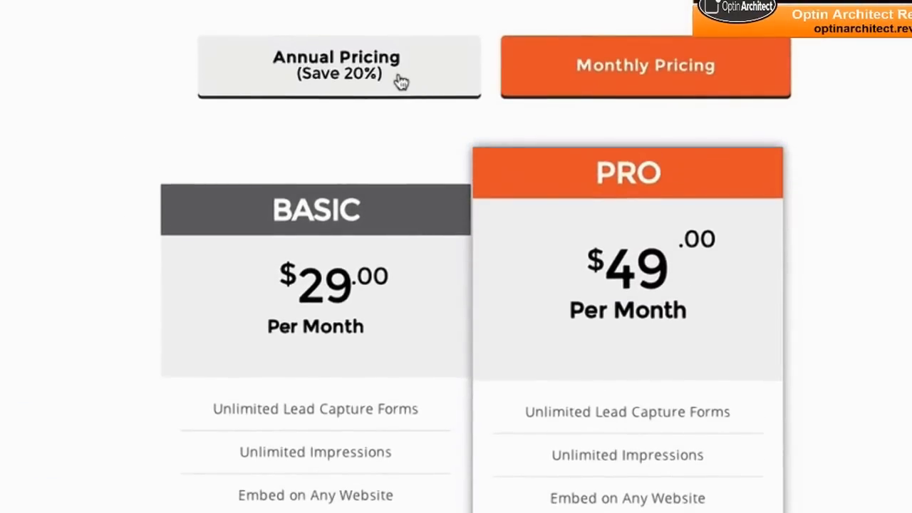
Step: Review the Basic and Pro pricing plans, and examine the dashboard's traffic chart and per-popup conversion statistics
{"action": "scroll", "coordinate": [597, 117], "scroll_direction": "down", "scroll_amount": 3}
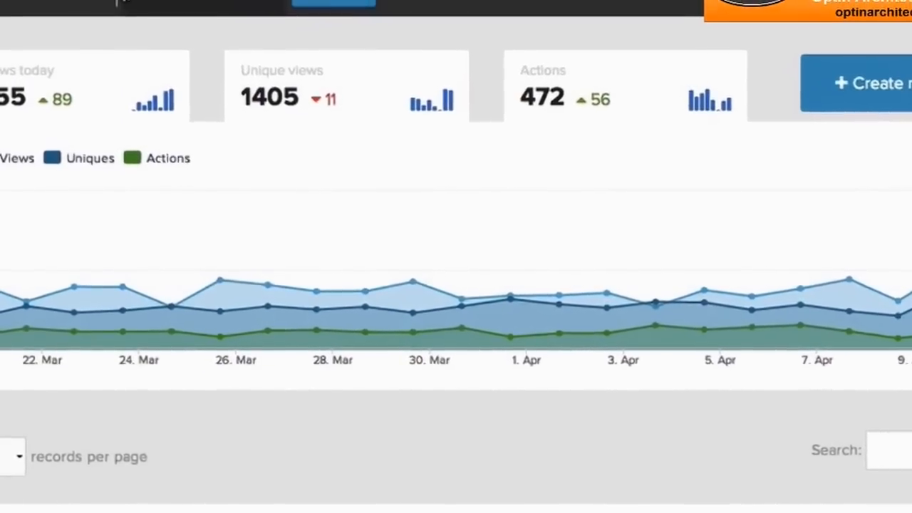
{"action": "scroll", "coordinate": [311, 95], "scroll_direction": "down", "scroll_amount": 5}
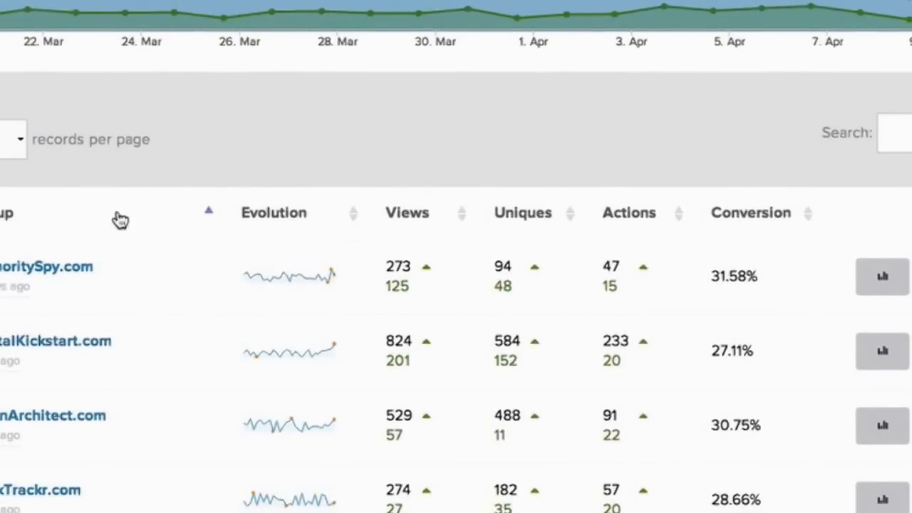
{"action": "scroll", "coordinate": [96, 341], "scroll_direction": "up", "scroll_amount": 5}
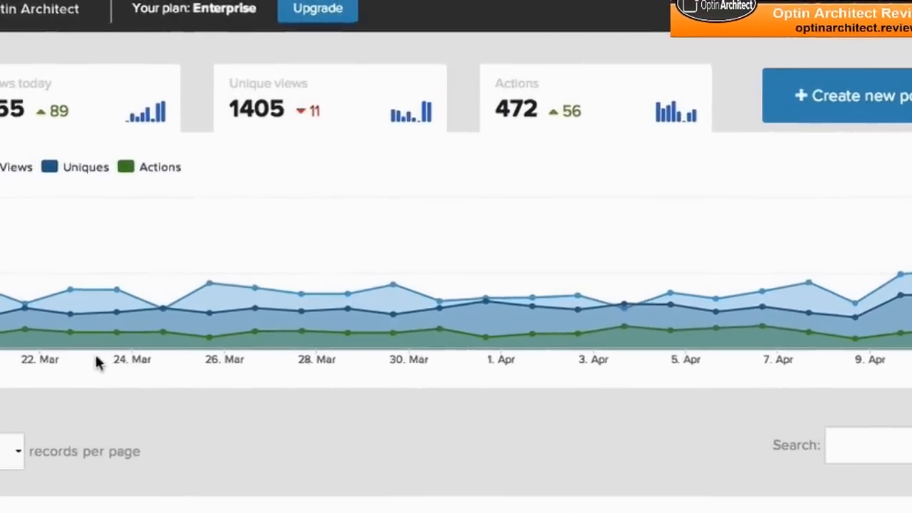
{"action": "scroll", "coordinate": [109, 320], "scroll_direction": "down", "scroll_amount": 3}
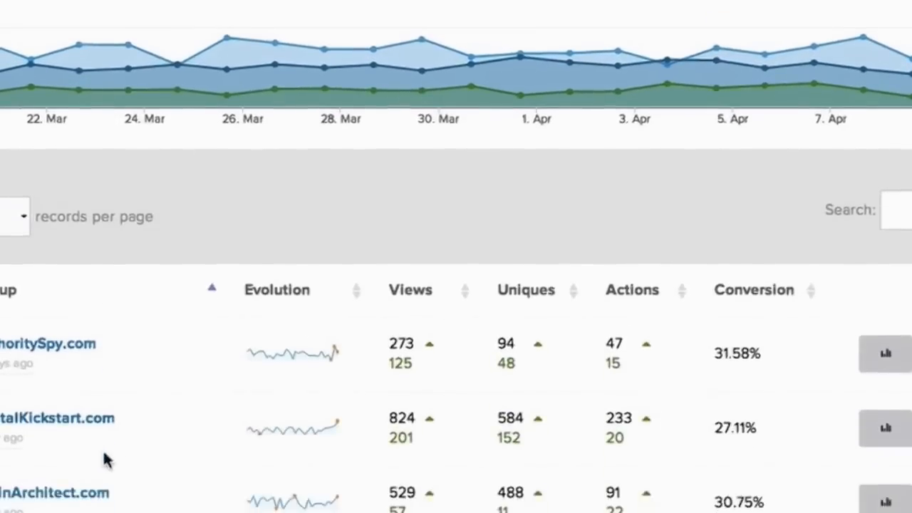
{"action": "scroll", "coordinate": [35, 398], "scroll_direction": "up", "scroll_amount": 3}
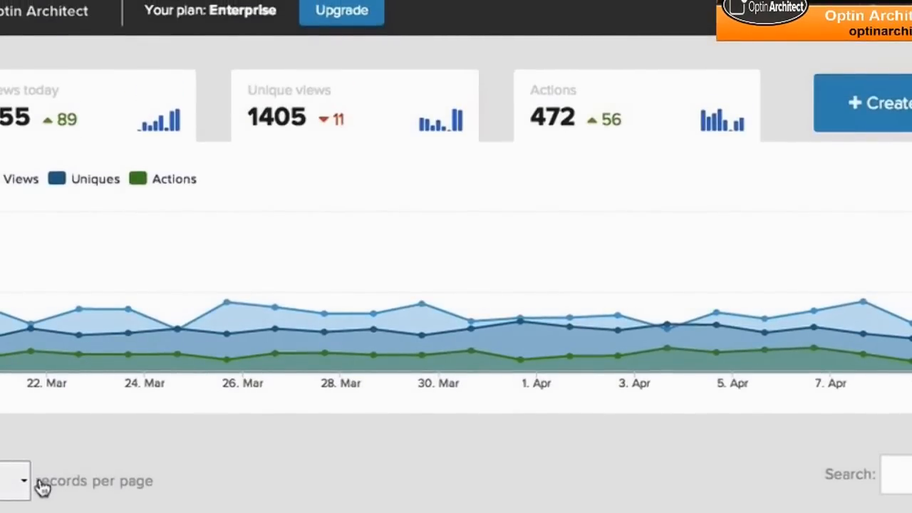
{"action": "mouse_move", "coordinate": [127, 309]}
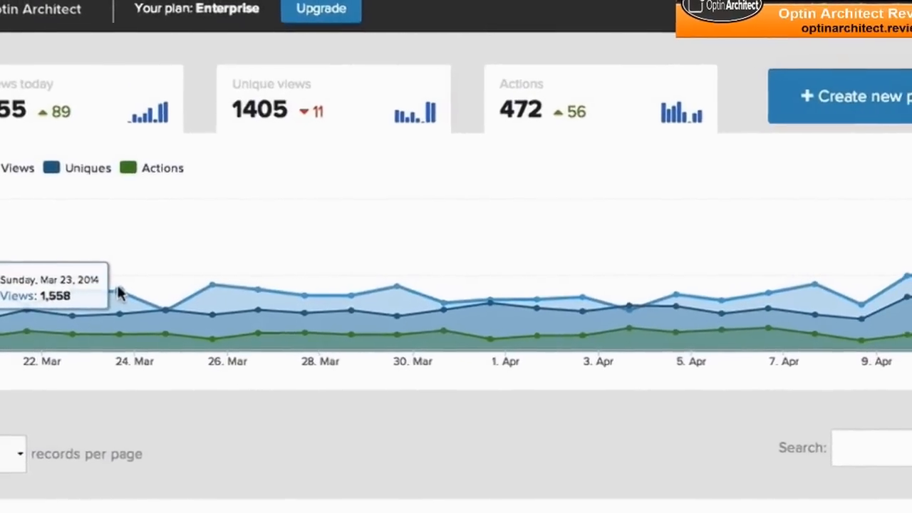